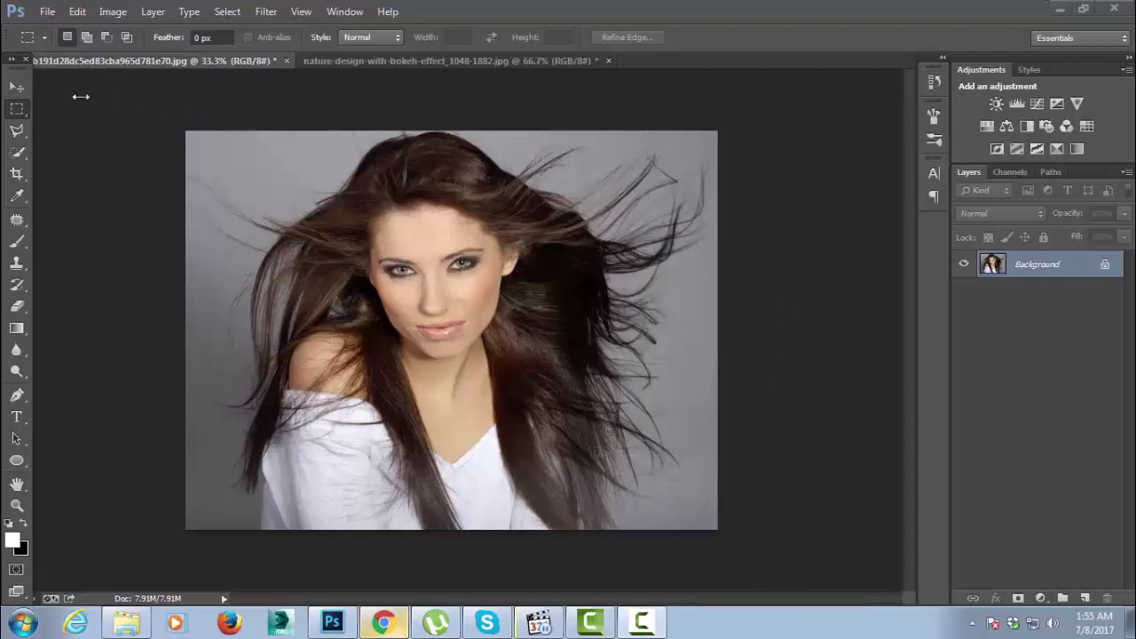
# Quick-select the woman's face, shoulders, white shirt and windblown hair against the grey background
pyautogui.click(18, 153)
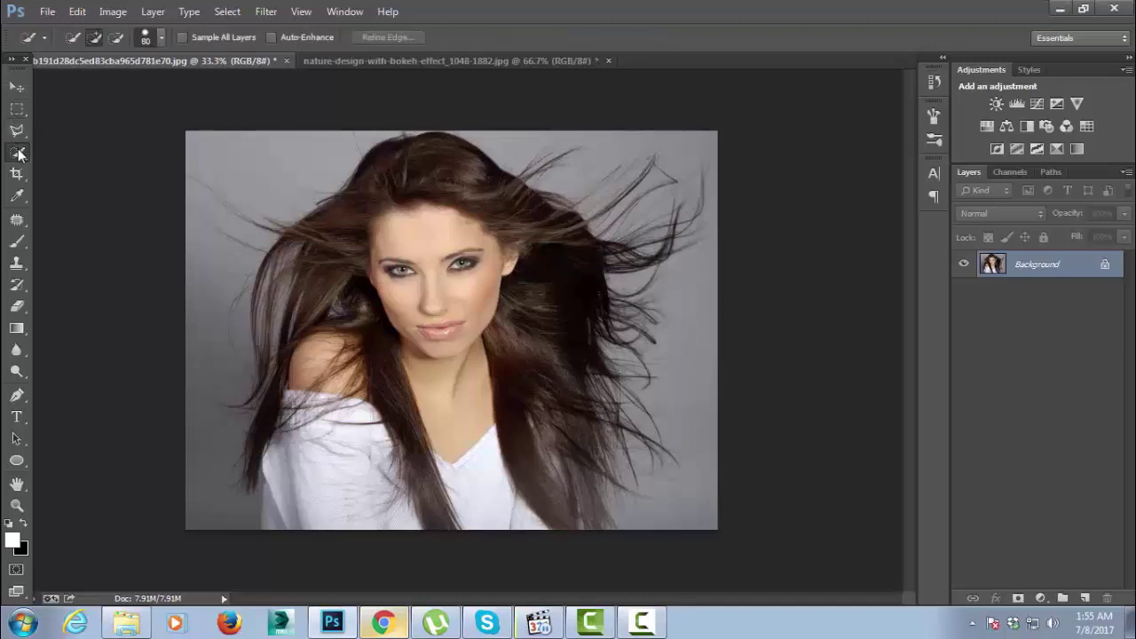
pyautogui.moveTo(478, 289)
pyautogui.mouseDown()
pyautogui.moveTo(426, 324)
pyautogui.moveTo(427, 203)
pyautogui.moveTo(355, 203)
pyautogui.moveTo(279, 261)
pyautogui.moveTo(274, 381)
pyautogui.mouseUp()
pyautogui.moveTo(352, 293)
pyautogui.mouseDown()
pyautogui.moveTo(360, 412)
pyautogui.moveTo(348, 485)
pyautogui.mouseUp()
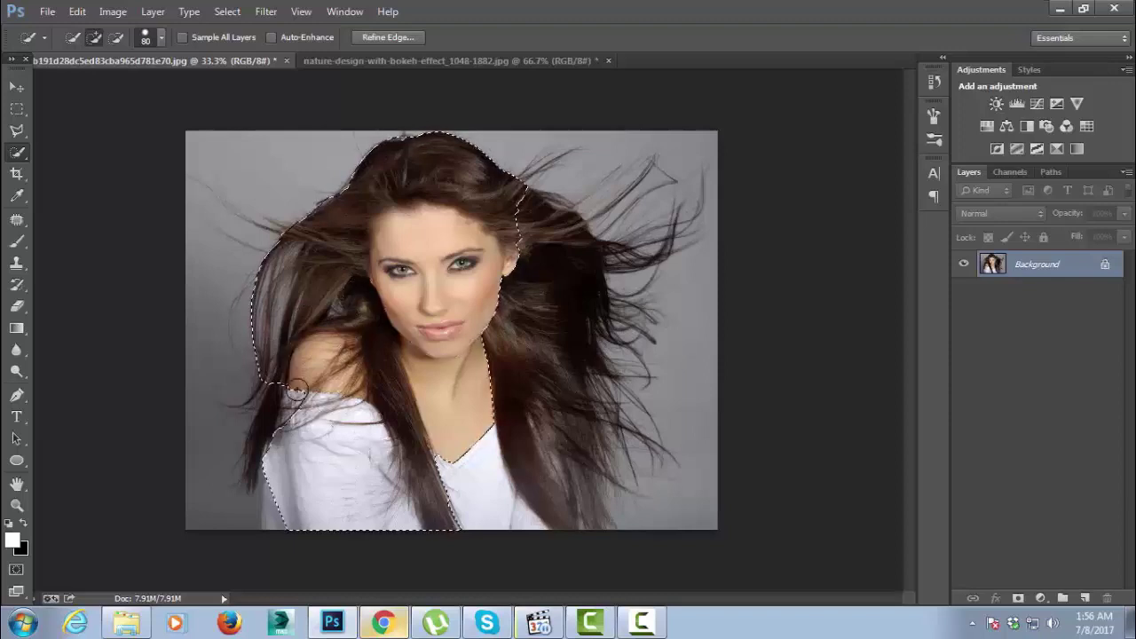
pyautogui.moveTo(293, 394)
pyautogui.mouseDown()
pyautogui.moveTo(274, 406)
pyautogui.moveTo(261, 474)
pyautogui.mouseUp()
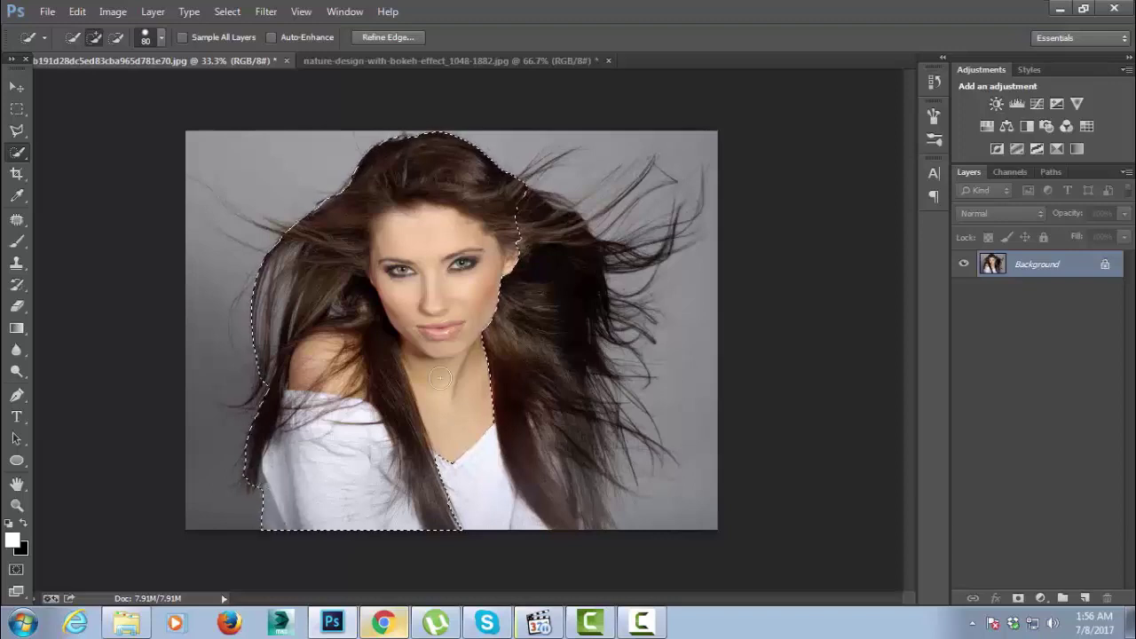
pyautogui.moveTo(520, 228)
pyautogui.mouseDown()
pyautogui.moveTo(527, 208)
pyautogui.moveTo(568, 263)
pyautogui.moveTo(577, 329)
pyautogui.moveTo(556, 380)
pyautogui.moveTo(563, 456)
pyautogui.moveTo(494, 435)
pyautogui.moveTo(446, 472)
pyautogui.moveTo(497, 482)
pyautogui.moveTo(476, 413)
pyautogui.moveTo(612, 479)
pyautogui.moveTo(600, 451)
pyautogui.moveTo(603, 465)
pyautogui.mouseUp()
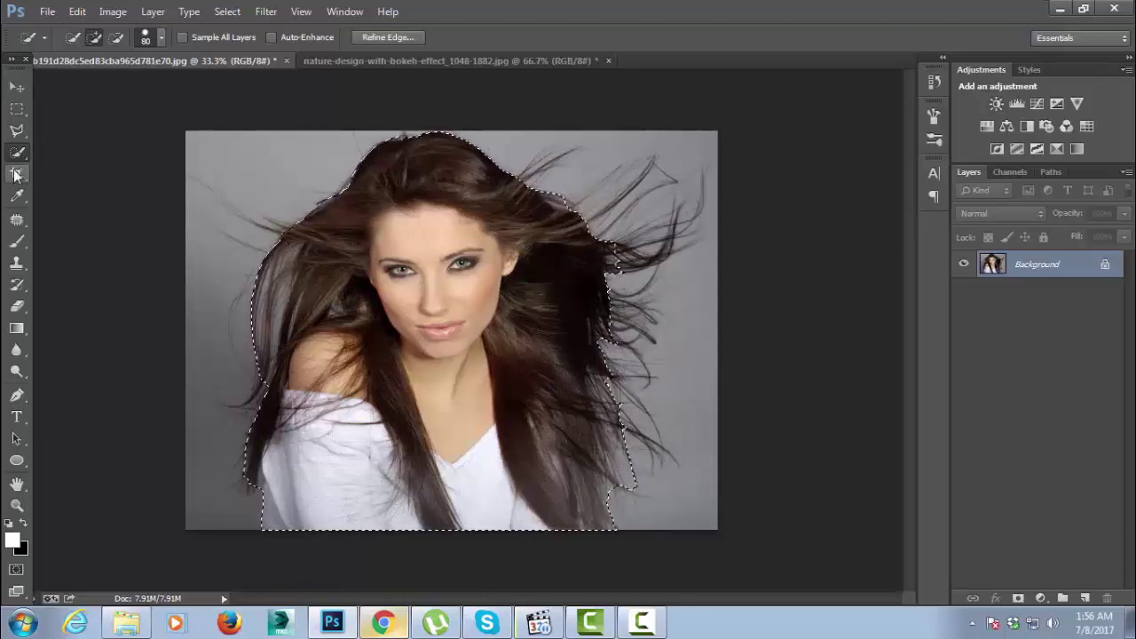
# In Refine Edge, preview On White with Radius 30 and Smooth 35, keeping Decontaminate Colors on
pyautogui.click(389, 37)
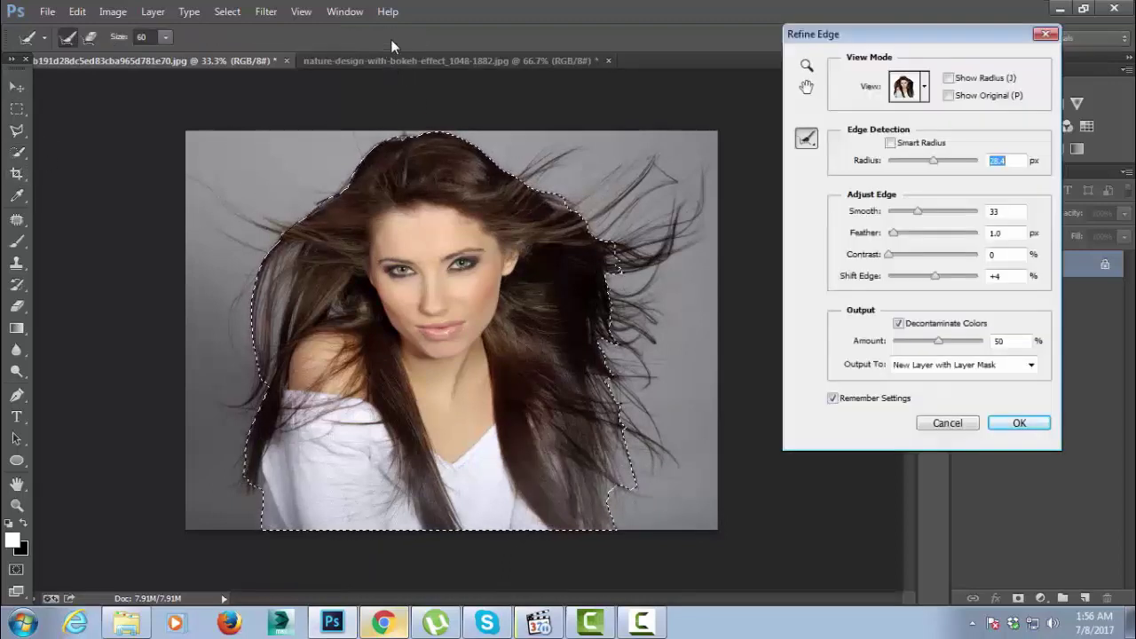
pyautogui.click(925, 89)
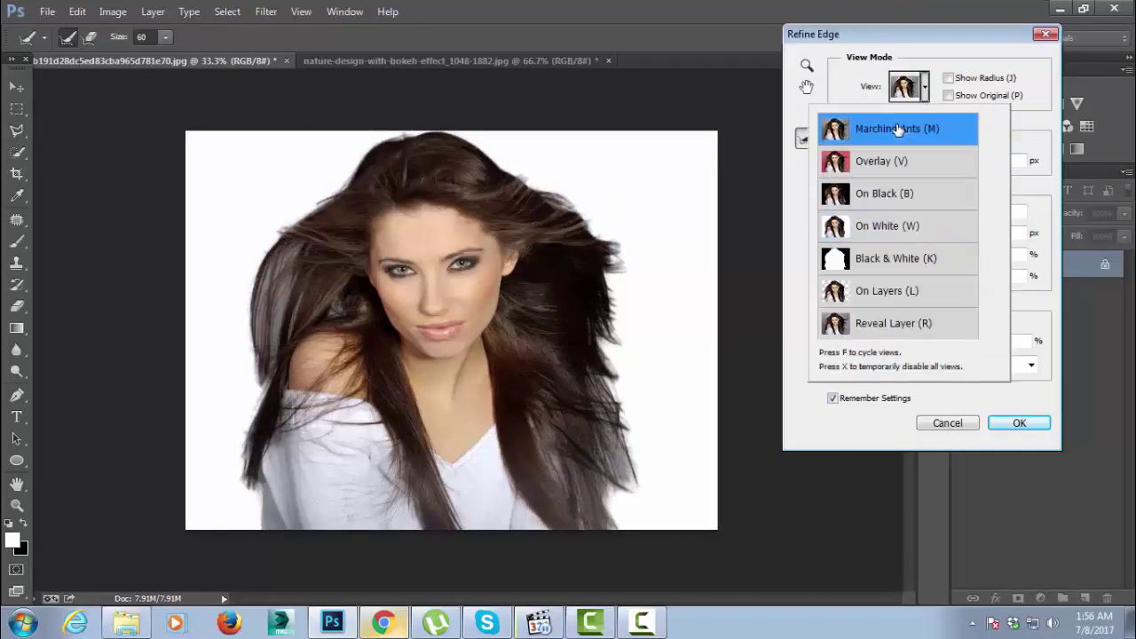
pyautogui.click(806, 114)
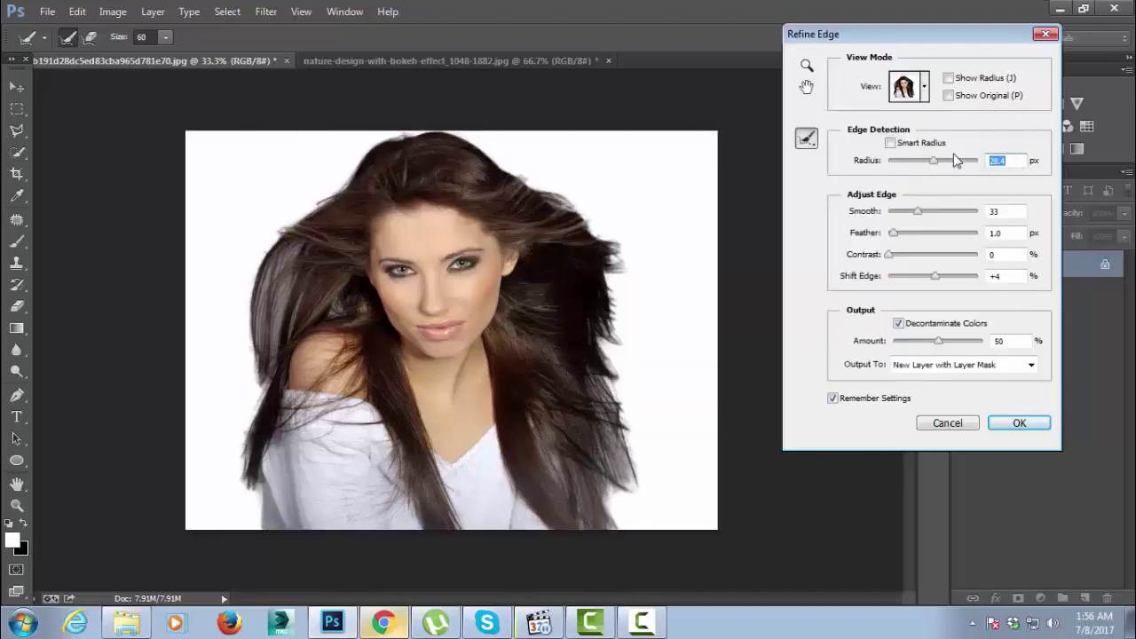
pyautogui.write('30')
pyautogui.click(991, 210)
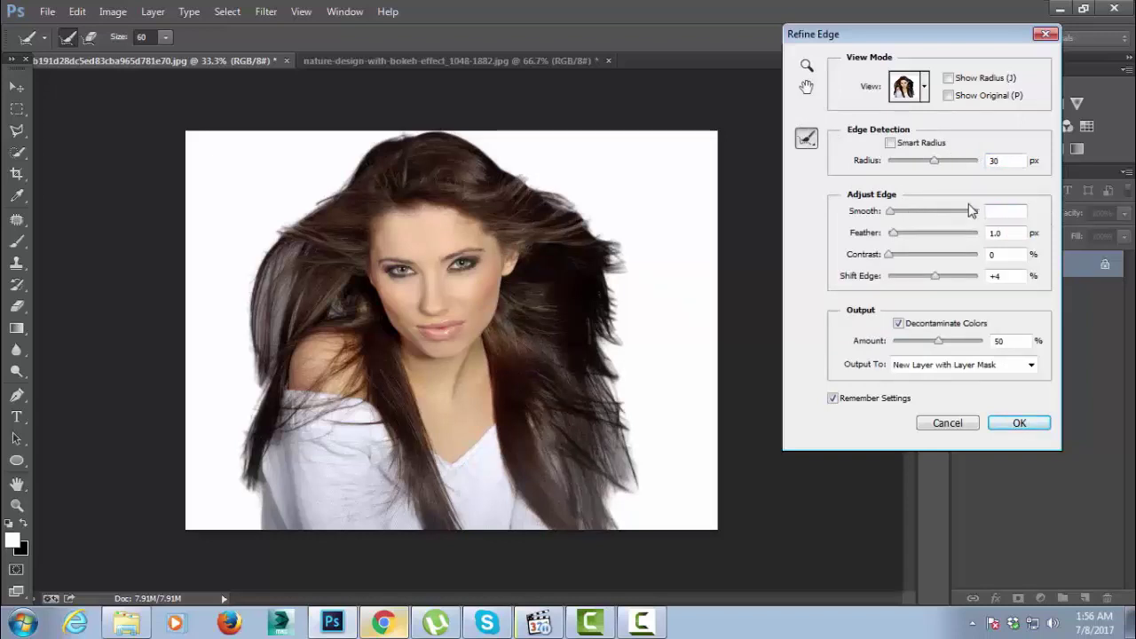
pyautogui.write('35')
pyautogui.click(1008, 234)
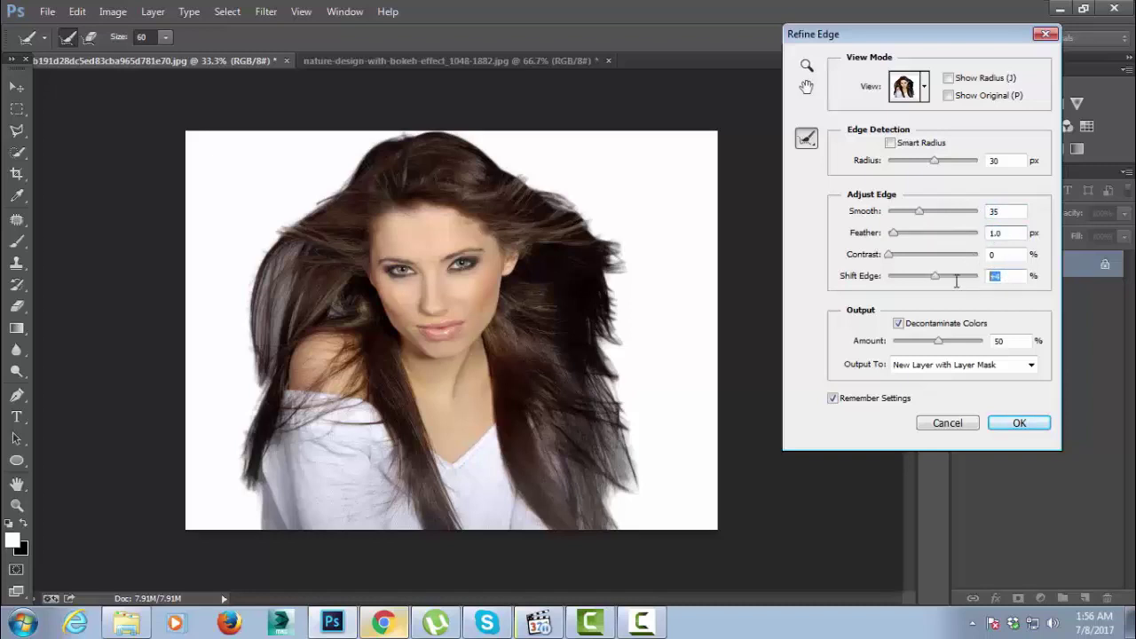
pyautogui.click(899, 324)
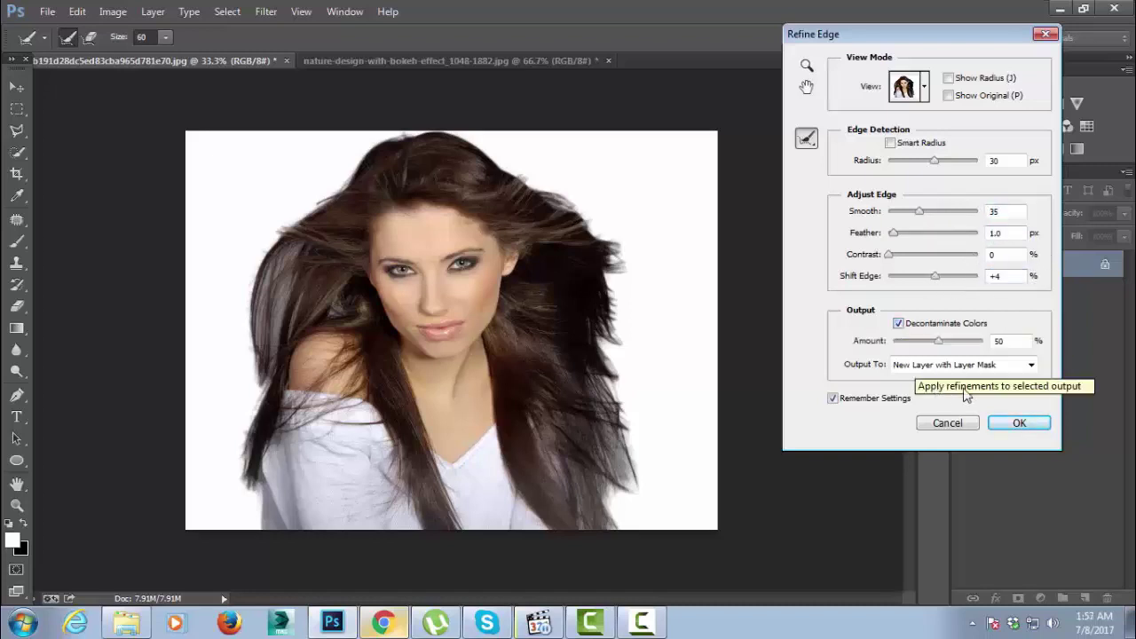
# Set output to New Layer with Layer Mask and pick the Refine Radius Tool
pyautogui.click(993, 365)
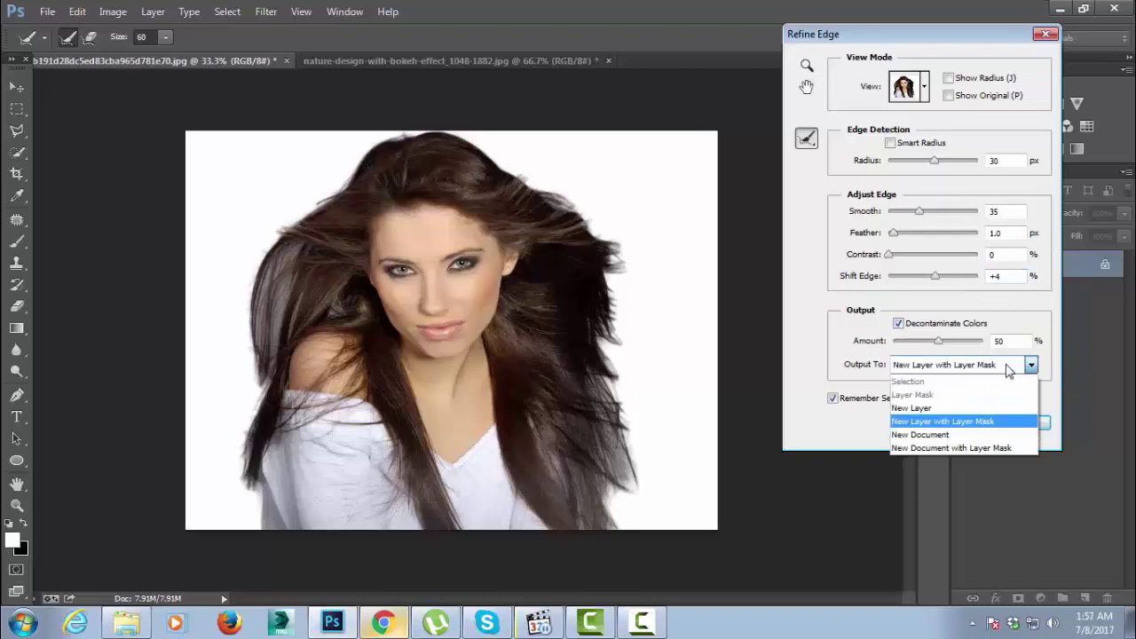
pyautogui.click(964, 422)
pyautogui.click(807, 139)
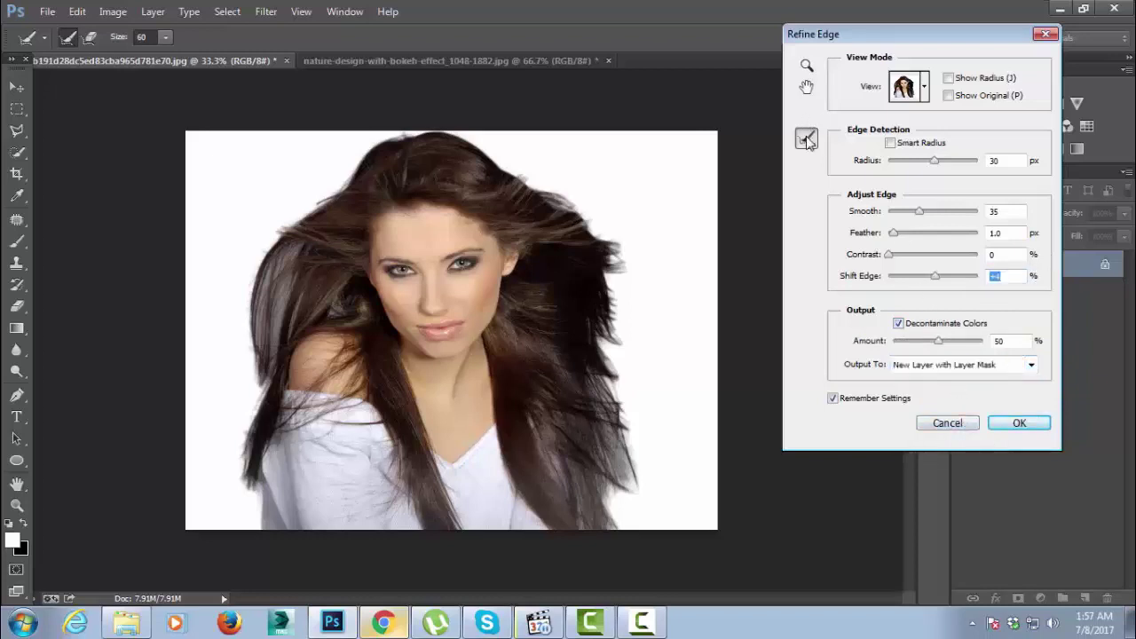
pyautogui.click(814, 144)
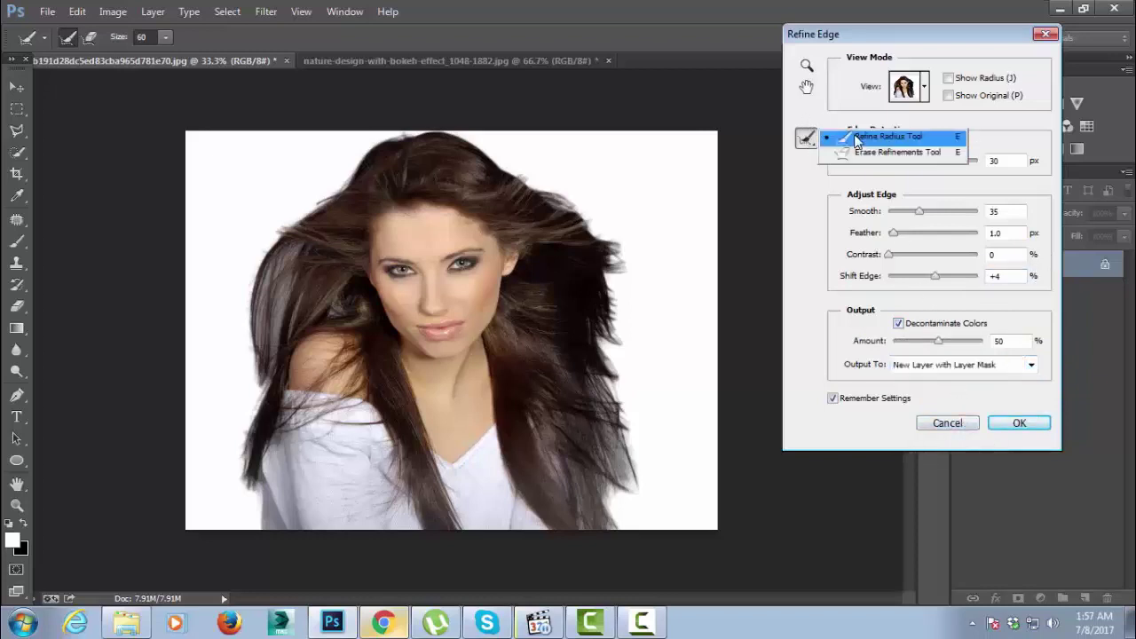
pyautogui.click(821, 137)
pyautogui.click(847, 151)
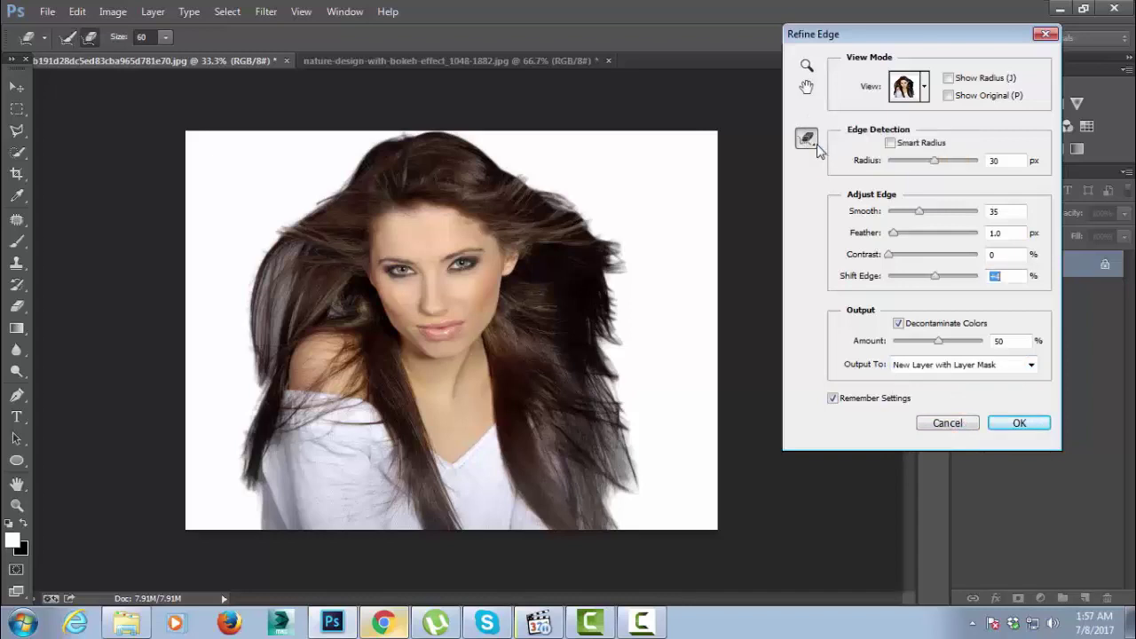
pyautogui.click(809, 141)
# Refine the hair at the top of the head and the right-side flyaway strands
pyautogui.click(857, 139)
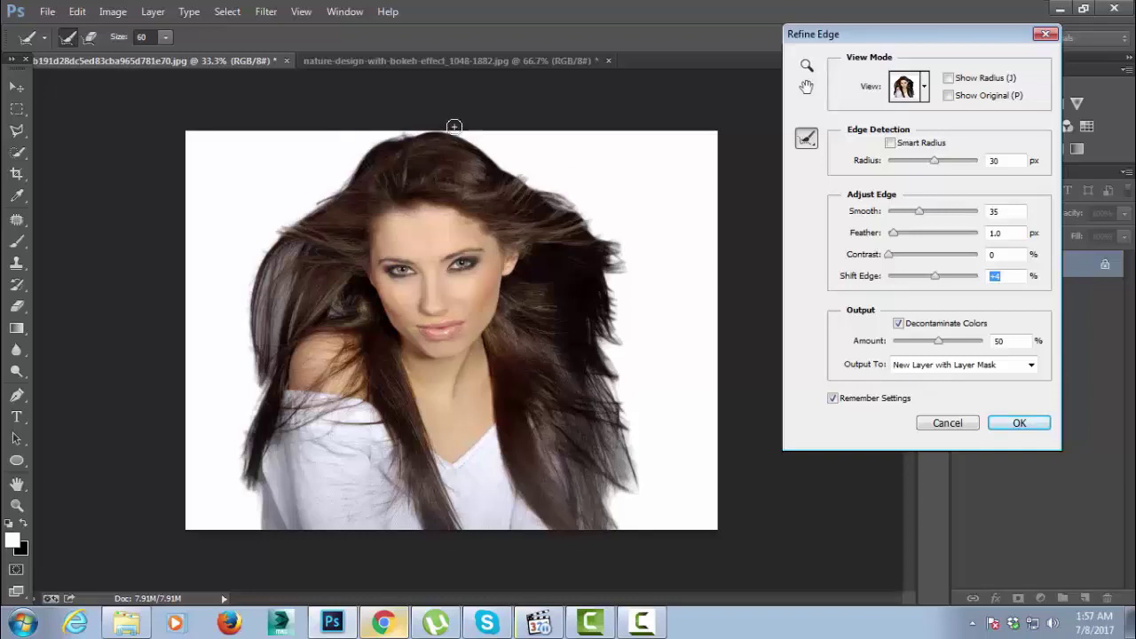
pyautogui.moveTo(487, 149)
pyautogui.mouseDown()
pyautogui.moveTo(586, 150)
pyautogui.moveTo(556, 188)
pyautogui.moveTo(637, 170)
pyautogui.moveTo(556, 200)
pyautogui.moveTo(631, 184)
pyautogui.moveTo(560, 201)
pyautogui.moveTo(626, 191)
pyautogui.moveTo(661, 147)
pyautogui.mouseUp()
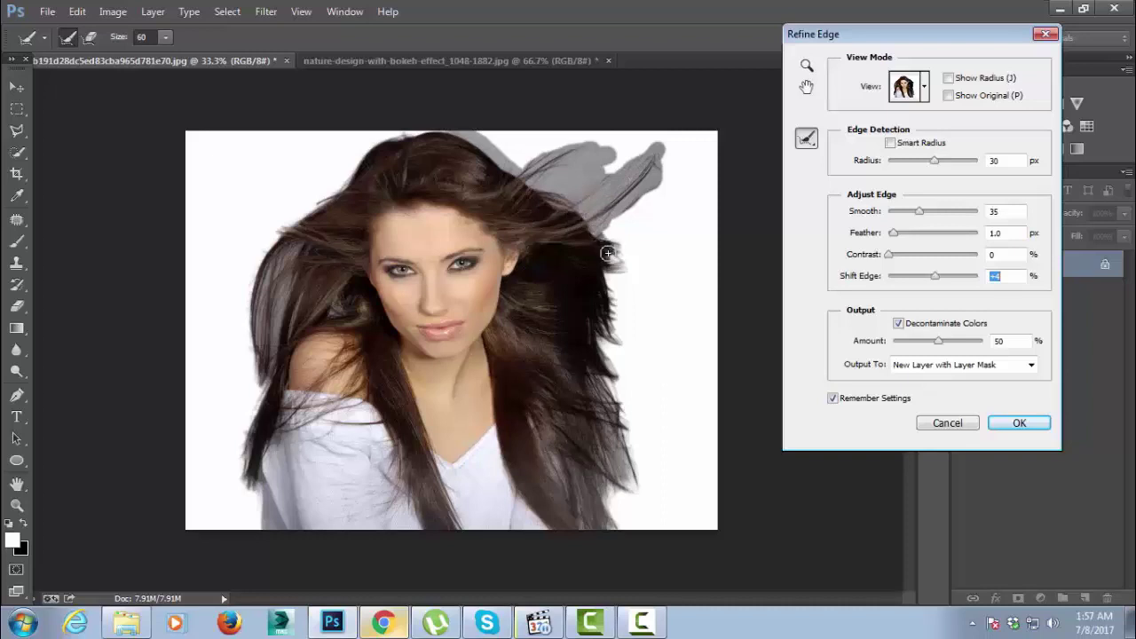
pyautogui.moveTo(607, 254)
pyautogui.mouseDown()
pyautogui.moveTo(612, 229)
pyautogui.moveTo(666, 178)
pyautogui.moveTo(590, 256)
pyautogui.moveTo(680, 190)
pyautogui.moveTo(621, 293)
pyautogui.moveTo(672, 226)
pyautogui.moveTo(663, 259)
pyautogui.moveTo(621, 302)
pyautogui.moveTo(663, 284)
pyautogui.moveTo(682, 251)
pyautogui.mouseUp()
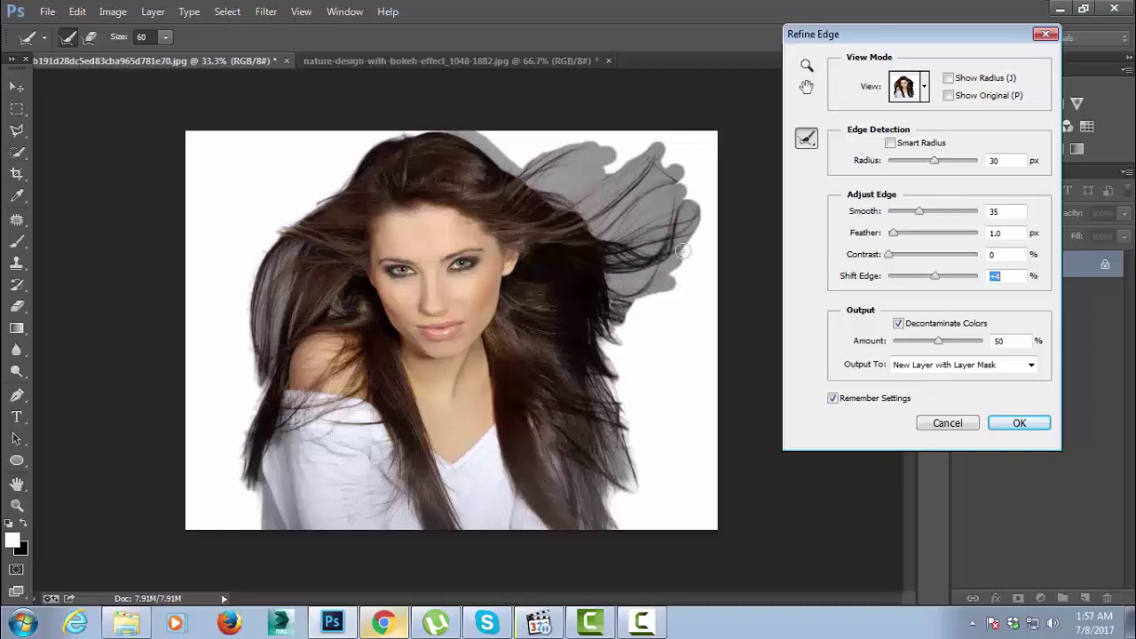
pyautogui.moveTo(626, 300)
pyautogui.mouseDown()
pyautogui.moveTo(626, 322)
pyautogui.moveTo(647, 307)
pyautogui.moveTo(681, 329)
pyautogui.moveTo(640, 341)
pyautogui.moveTo(637, 356)
pyautogui.moveTo(621, 327)
pyautogui.moveTo(629, 364)
pyautogui.moveTo(605, 353)
pyautogui.moveTo(621, 395)
pyautogui.moveTo(639, 395)
pyautogui.moveTo(658, 319)
pyautogui.moveTo(650, 374)
pyautogui.moveTo(609, 369)
pyautogui.moveTo(634, 470)
pyautogui.moveTo(646, 387)
pyautogui.moveTo(626, 413)
pyautogui.mouseUp()
pyautogui.moveTo(651, 365)
pyautogui.mouseDown()
pyautogui.moveTo(661, 381)
pyautogui.moveTo(621, 510)
pyautogui.moveTo(637, 507)
pyautogui.moveTo(637, 470)
pyautogui.moveTo(595, 482)
pyautogui.moveTo(633, 535)
pyautogui.moveTo(600, 508)
pyautogui.moveTo(643, 501)
pyautogui.moveTo(609, 467)
pyautogui.mouseUp()
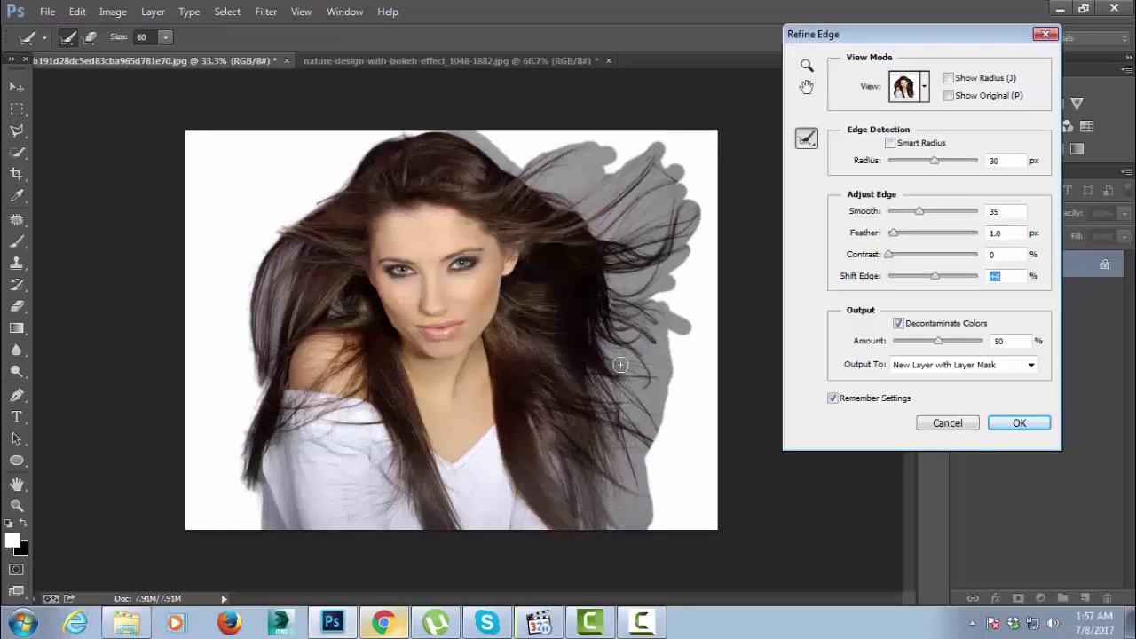
pyautogui.moveTo(623, 424)
pyautogui.mouseDown()
pyautogui.moveTo(624, 441)
pyautogui.moveTo(610, 449)
pyautogui.mouseUp()
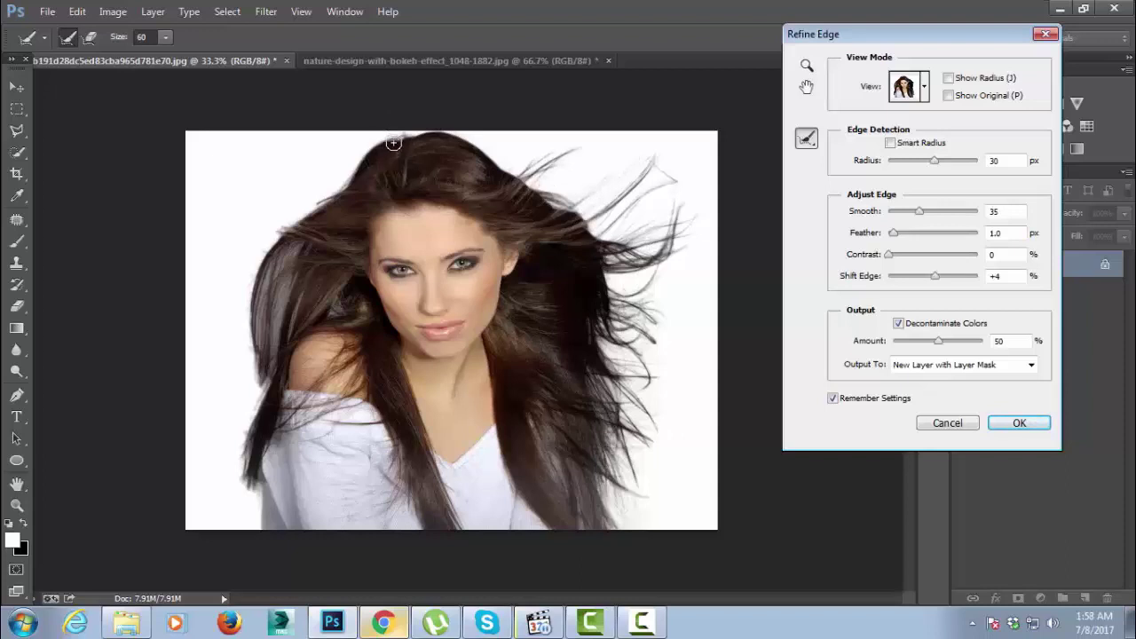
# Refine the hair along the top and left side of the head down to the shoulder
pyautogui.moveTo(397, 130); pyautogui.dragTo(380, 136)
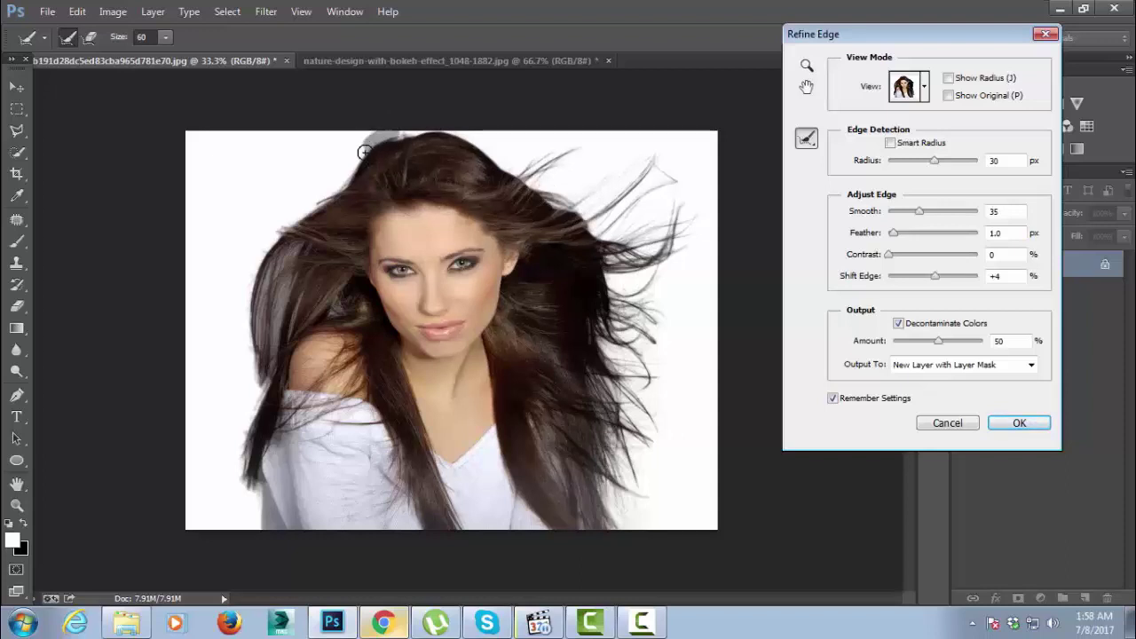
pyautogui.moveTo(331, 197)
pyautogui.mouseDown()
pyautogui.moveTo(311, 200)
pyautogui.moveTo(325, 183)
pyautogui.moveTo(304, 172)
pyautogui.moveTo(284, 231)
pyautogui.moveTo(232, 211)
pyautogui.moveTo(310, 193)
pyautogui.moveTo(291, 188)
pyautogui.moveTo(253, 283)
pyautogui.moveTo(228, 210)
pyautogui.moveTo(246, 318)
pyautogui.moveTo(247, 248)
pyautogui.moveTo(243, 320)
pyautogui.moveTo(241, 286)
pyautogui.moveTo(222, 335)
pyautogui.moveTo(254, 325)
pyautogui.moveTo(240, 426)
pyautogui.moveTo(233, 402)
pyautogui.moveTo(240, 412)
pyautogui.moveTo(203, 393)
pyautogui.moveTo(253, 404)
pyautogui.moveTo(233, 464)
pyautogui.moveTo(244, 444)
pyautogui.moveTo(250, 510)
pyautogui.moveTo(257, 484)
pyautogui.moveTo(236, 484)
pyautogui.mouseUp()
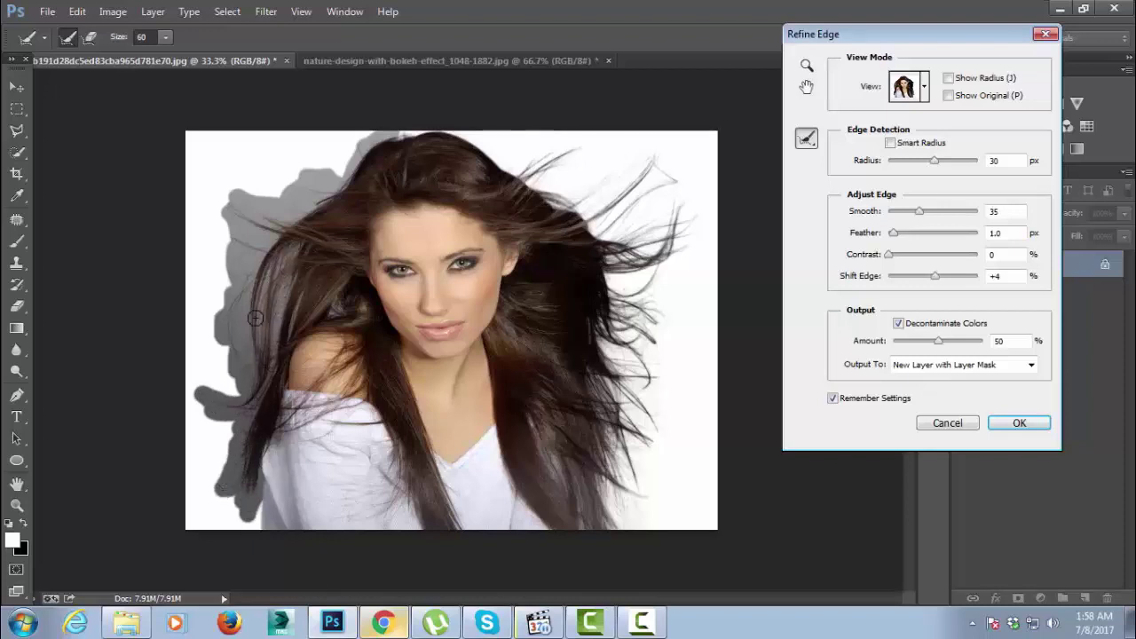
pyautogui.click(296, 248)
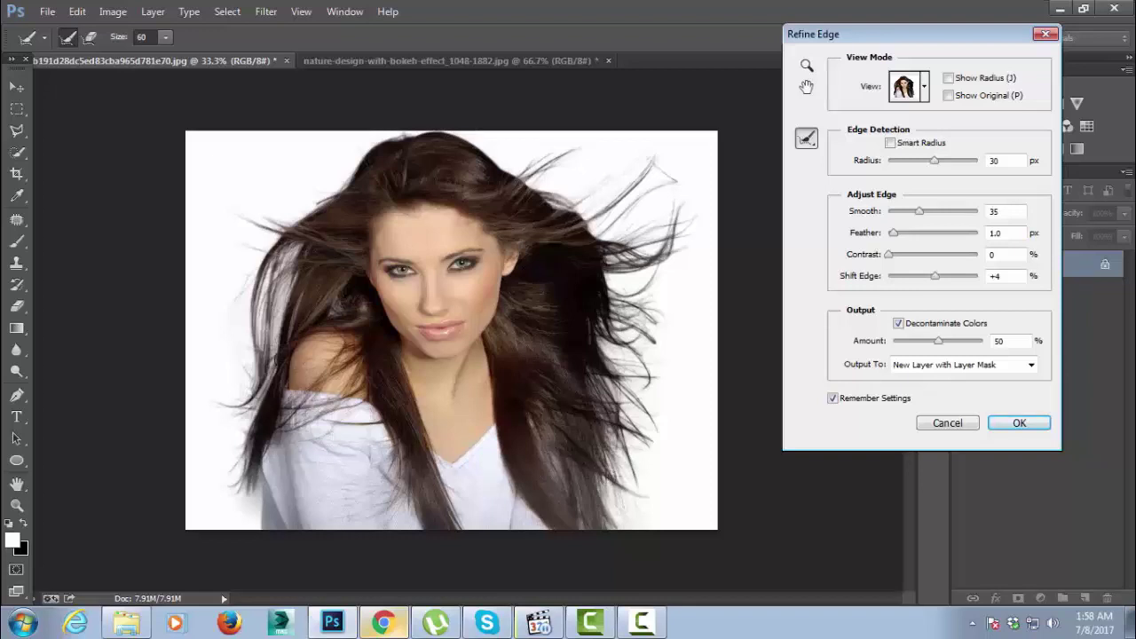
# Apply Refine Edge as a masked layer and duplicate it as Background copy 2
pyautogui.click(1019, 423)
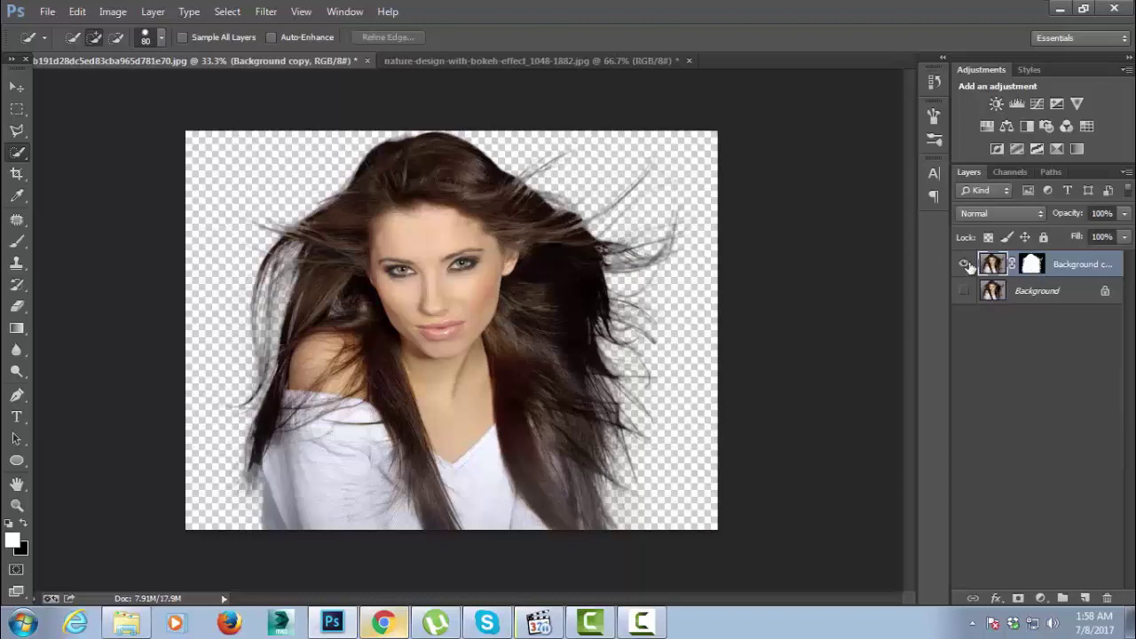
pyautogui.click(965, 264)
pyautogui.rightClick(1081, 271)
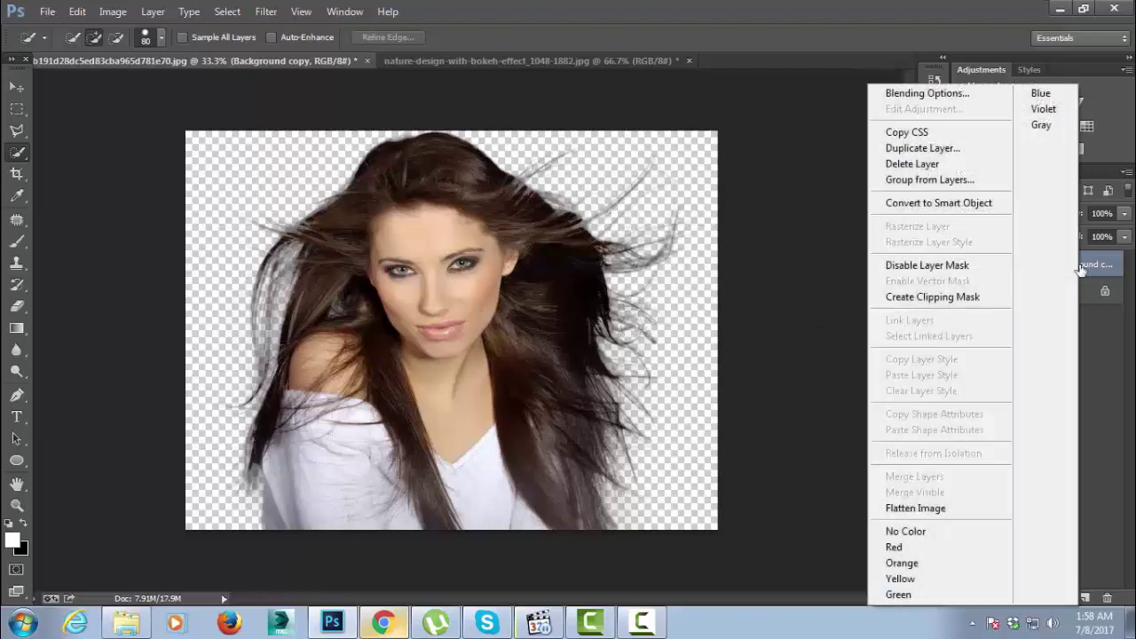
pyautogui.click(946, 148)
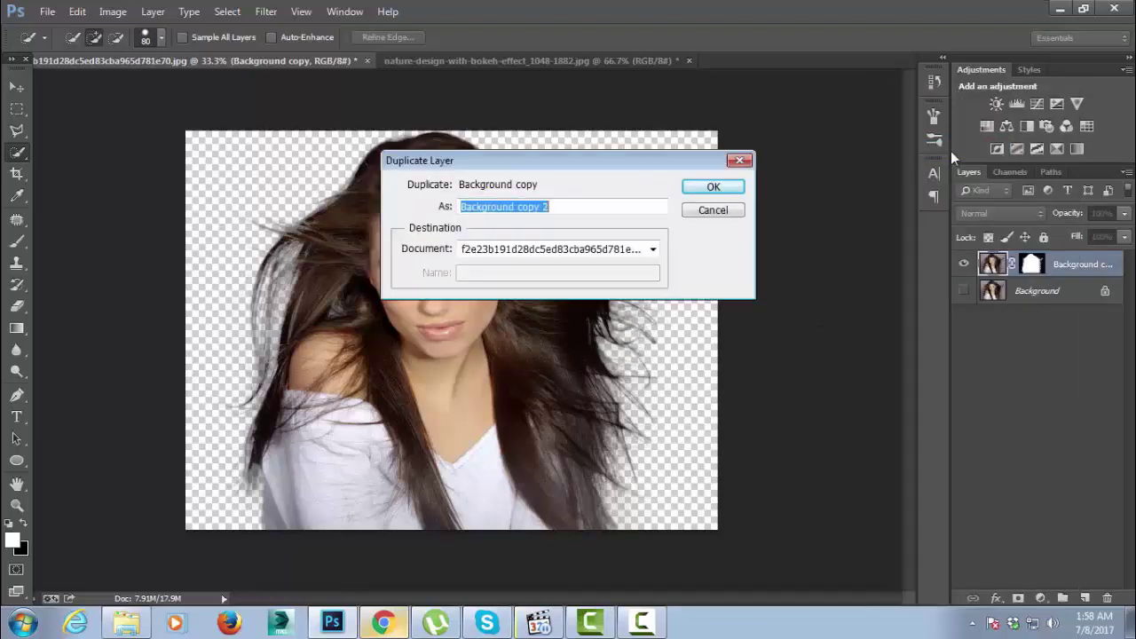
pyautogui.click(717, 188)
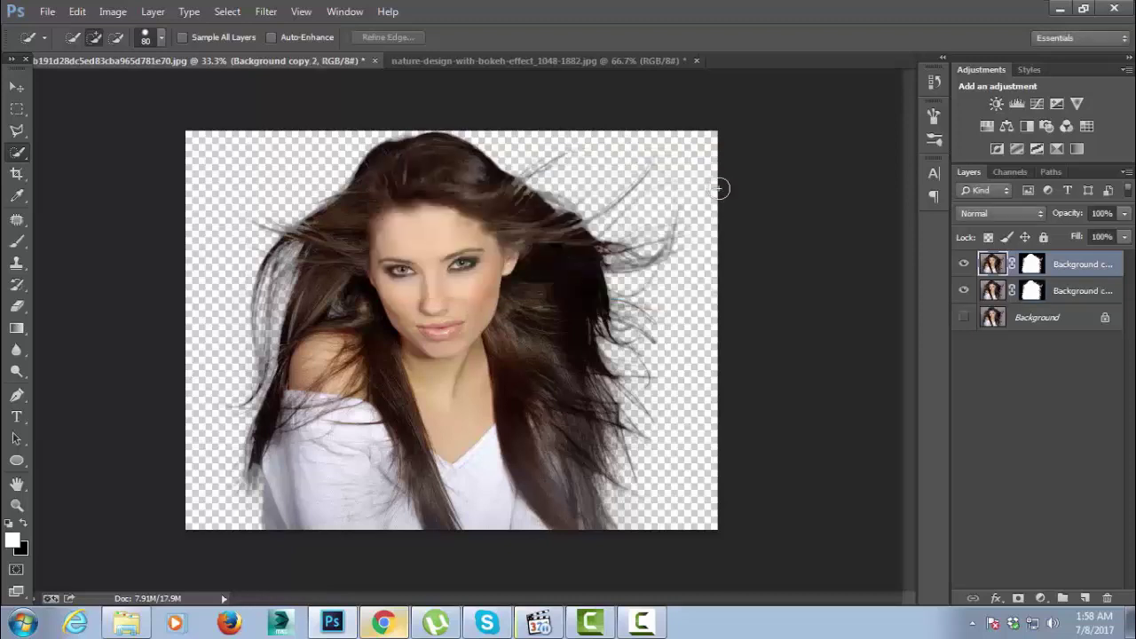
# Duplicate the masked layer twice more as Background copy 3 and Background copy 4
pyautogui.rightClick(1063, 277)
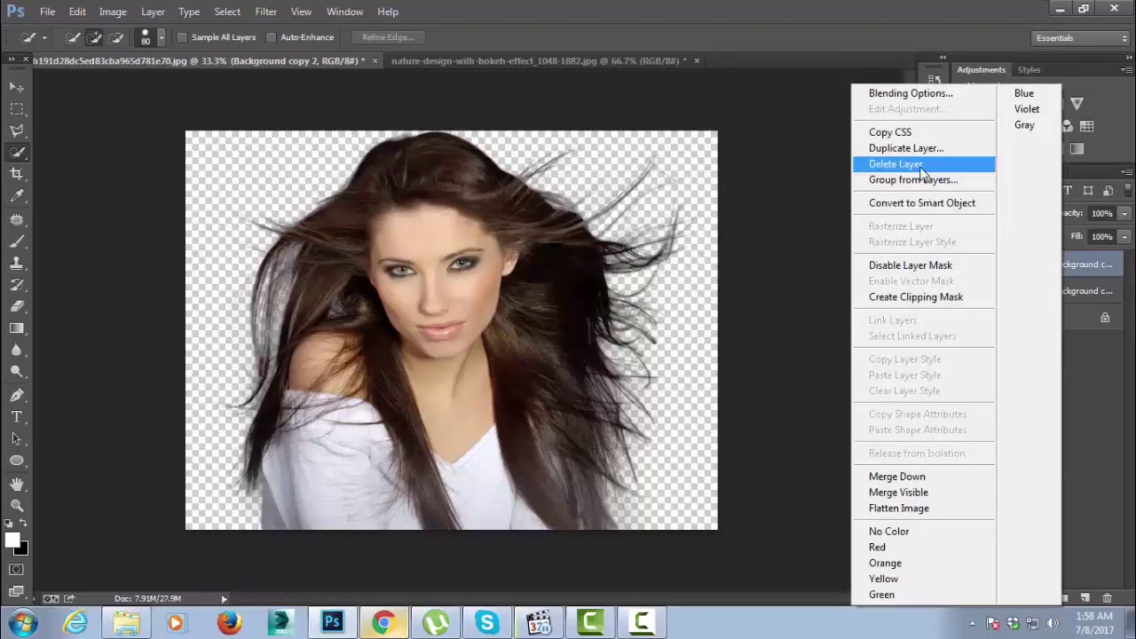
pyautogui.click(905, 148)
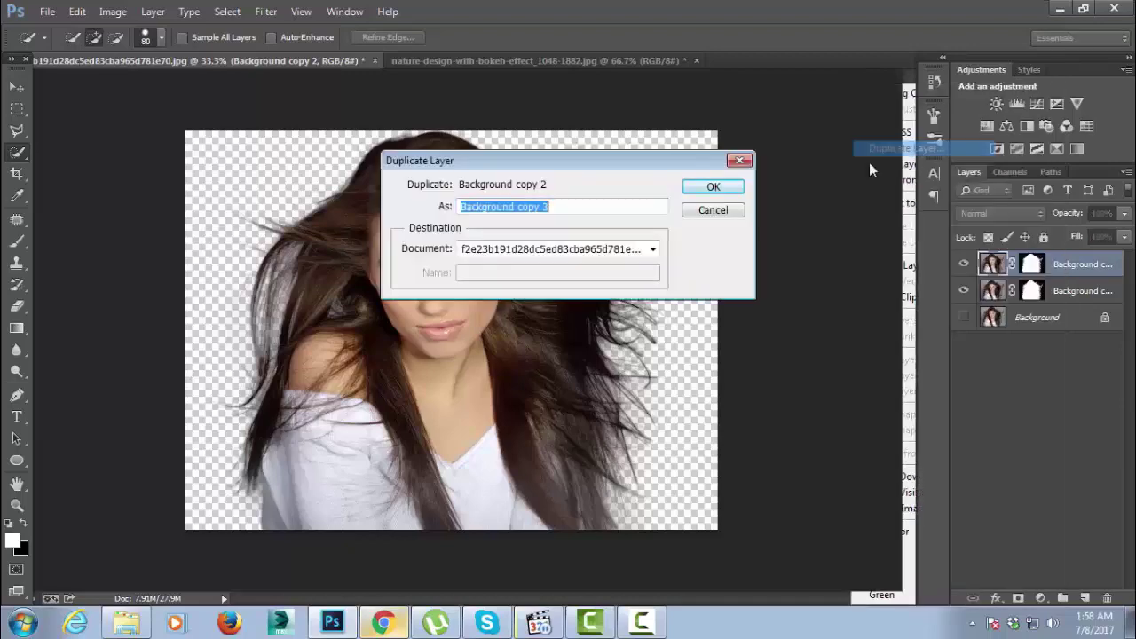
pyautogui.click(716, 188)
pyautogui.rightClick(1078, 272)
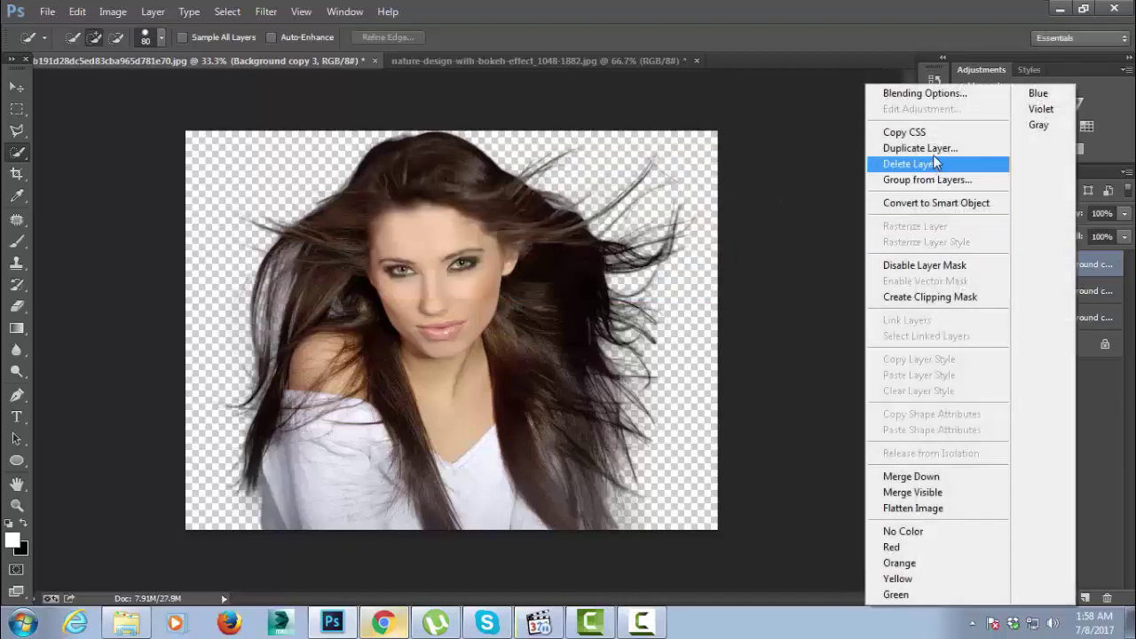
pyautogui.click(910, 147)
pyautogui.click(737, 186)
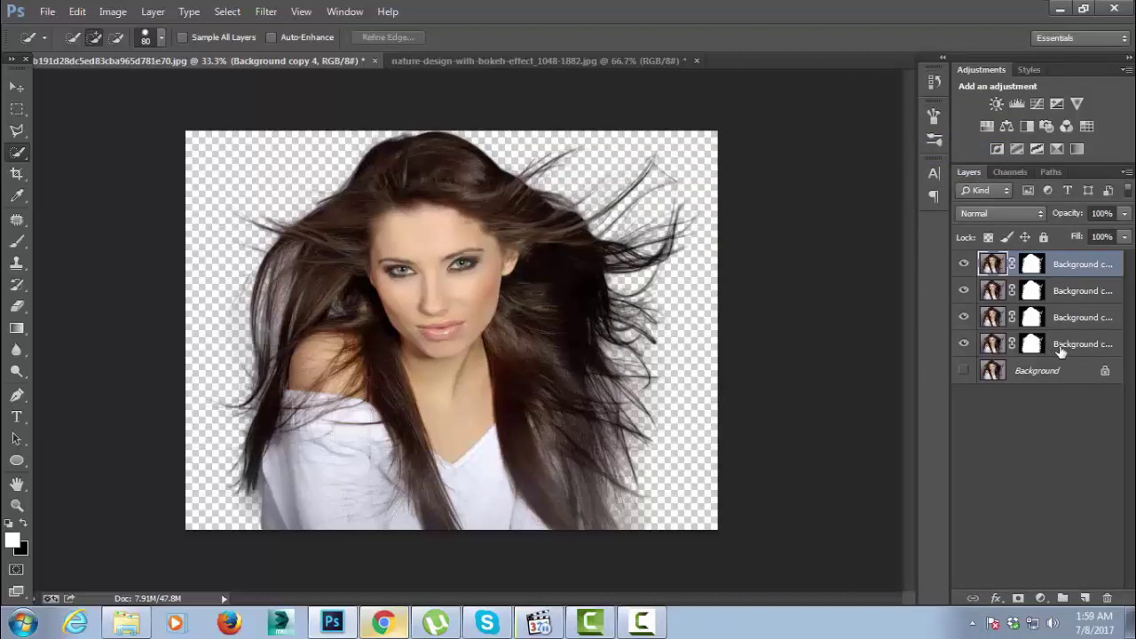
# Merge the four masked copies into Background copy 4 with Ctrl+E, leaving Background hidden
pyautogui.keyDown('ctrl'); pyautogui.click(1067, 293); pyautogui.keyUp('ctrl')
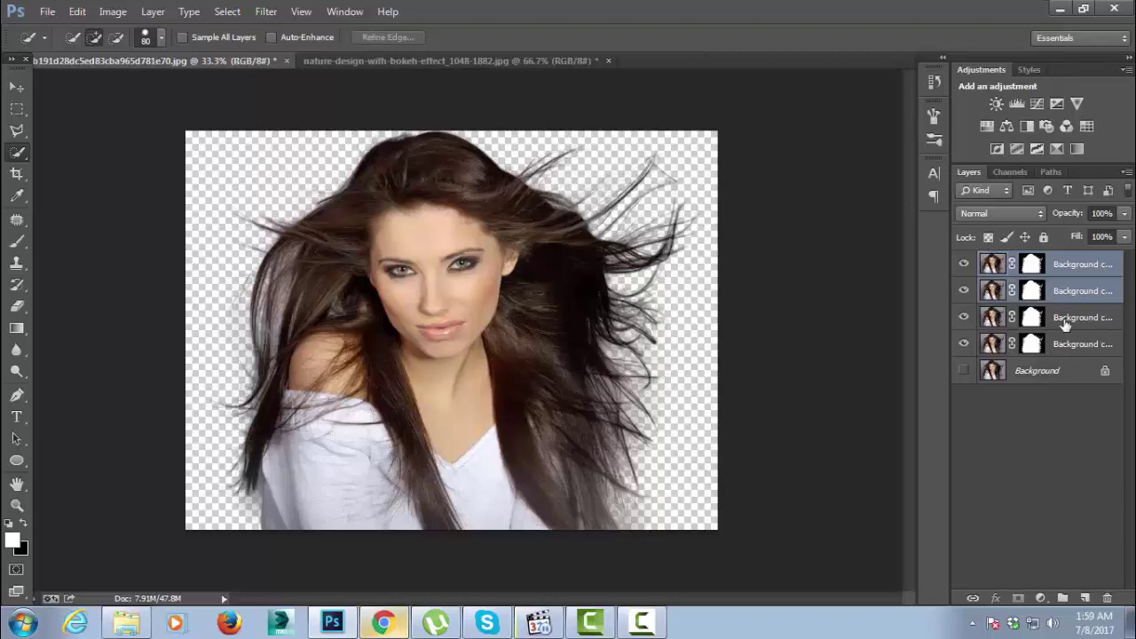
pyautogui.keyDown('ctrl'); pyautogui.click(1067, 317); pyautogui.keyUp('ctrl')
pyautogui.keyDown('ctrl'); pyautogui.click(1068, 345); pyautogui.keyUp('ctrl')
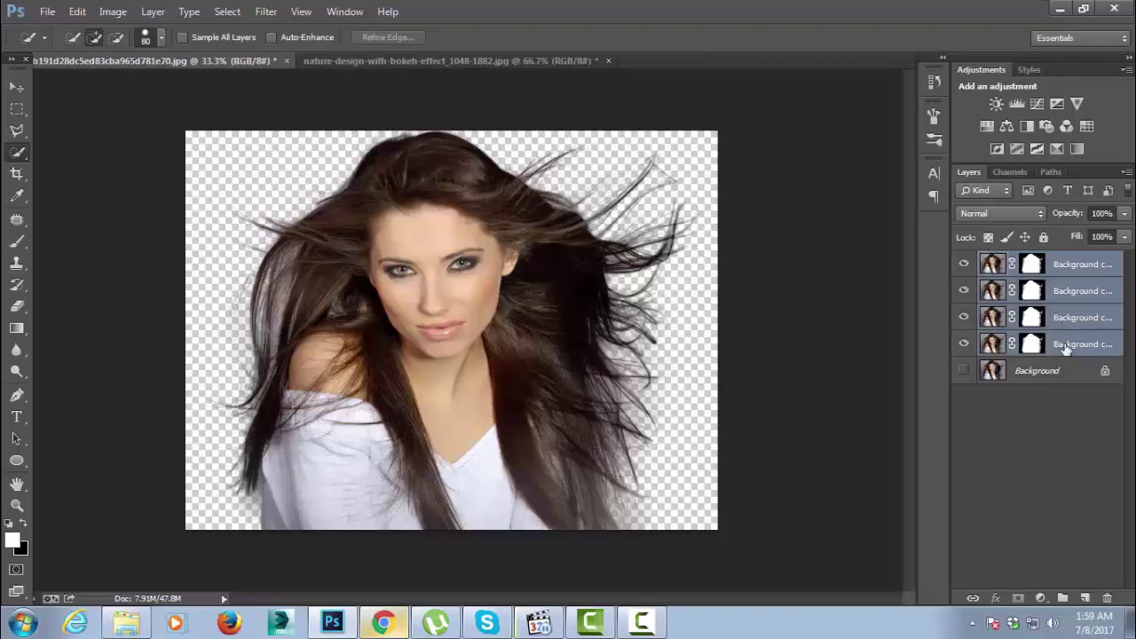
pyautogui.click(112, 12)
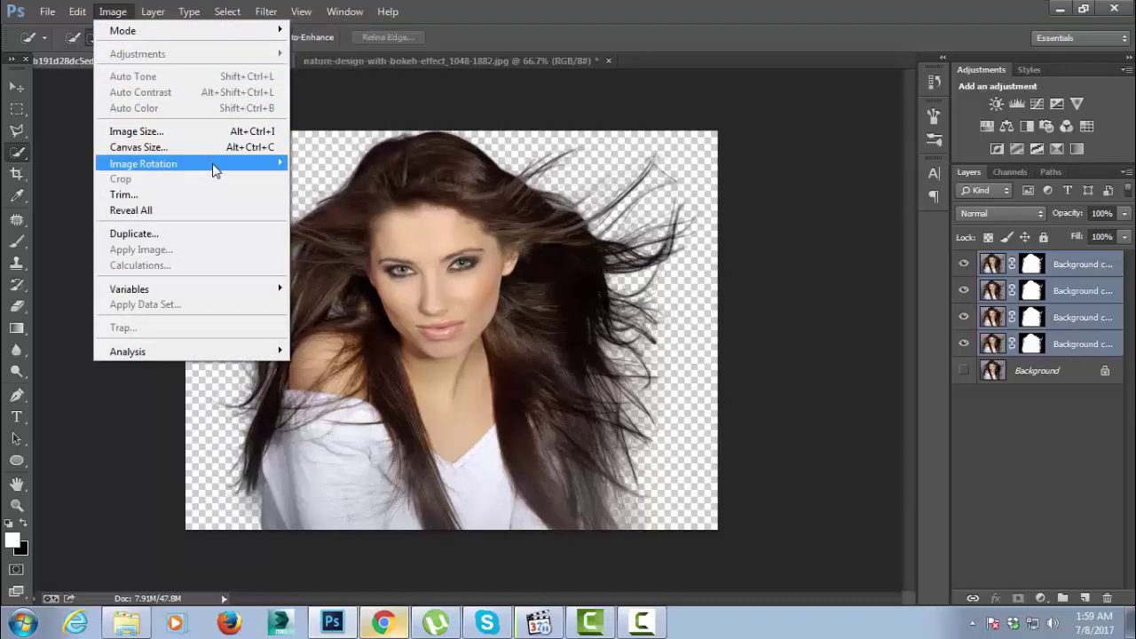
pyautogui.click(346, 102)
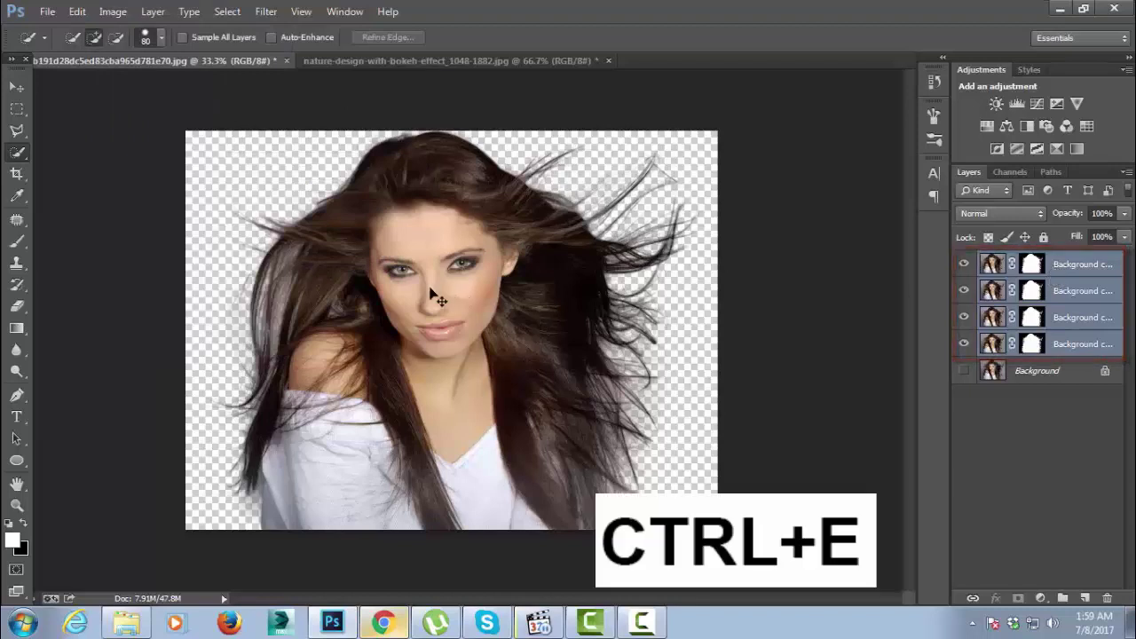
pyautogui.hotkey('ctrl', 'e')
pyautogui.click(962, 266)
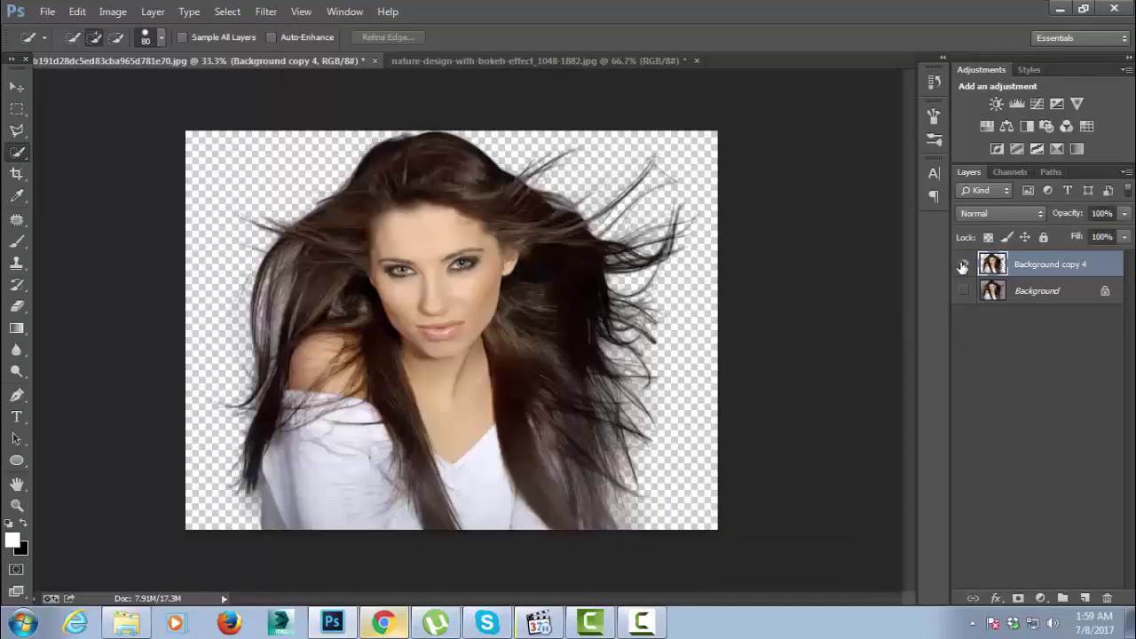
pyautogui.click(963, 291)
pyautogui.click(964, 291)
# Add a new Layer 1 above Background and brush it solid white
pyautogui.click(1036, 292)
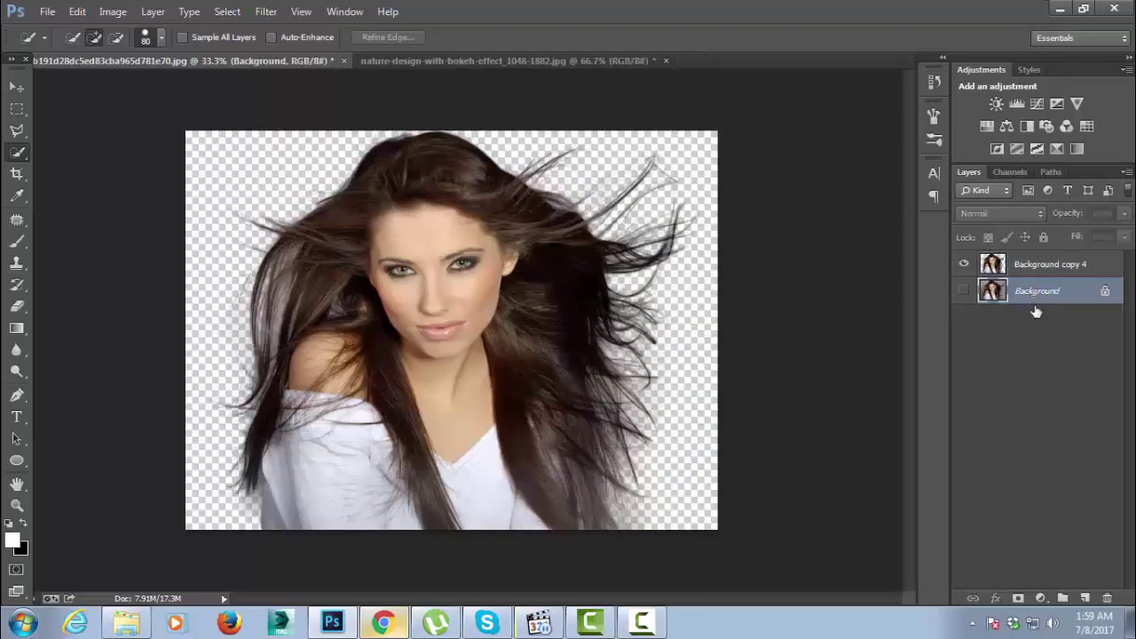
pyautogui.click(1085, 599)
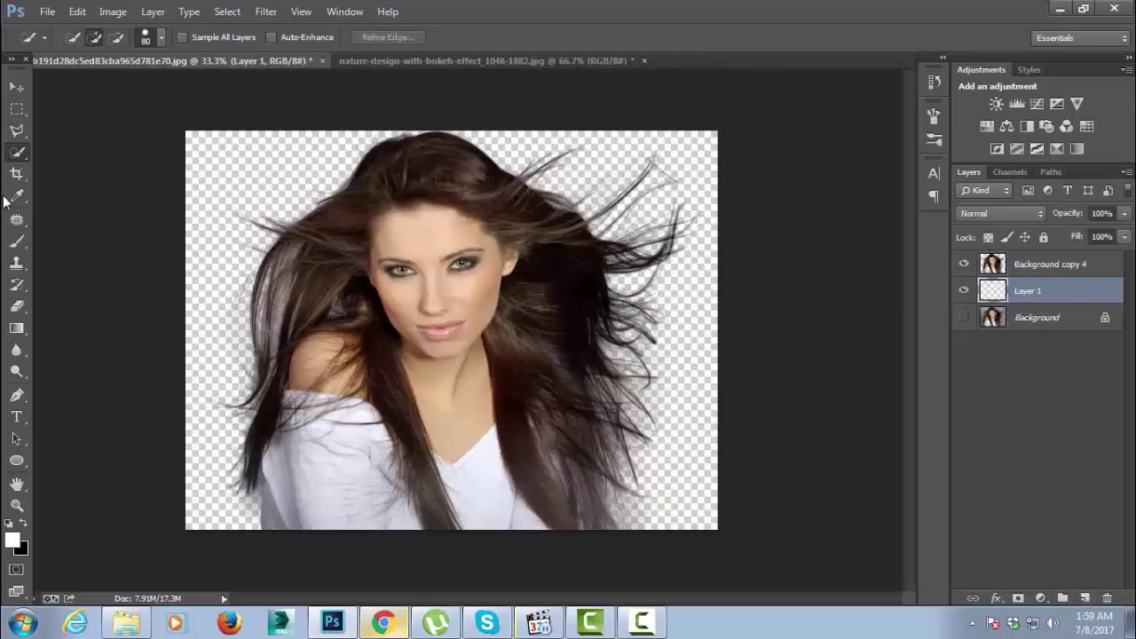
pyautogui.click(15, 243)
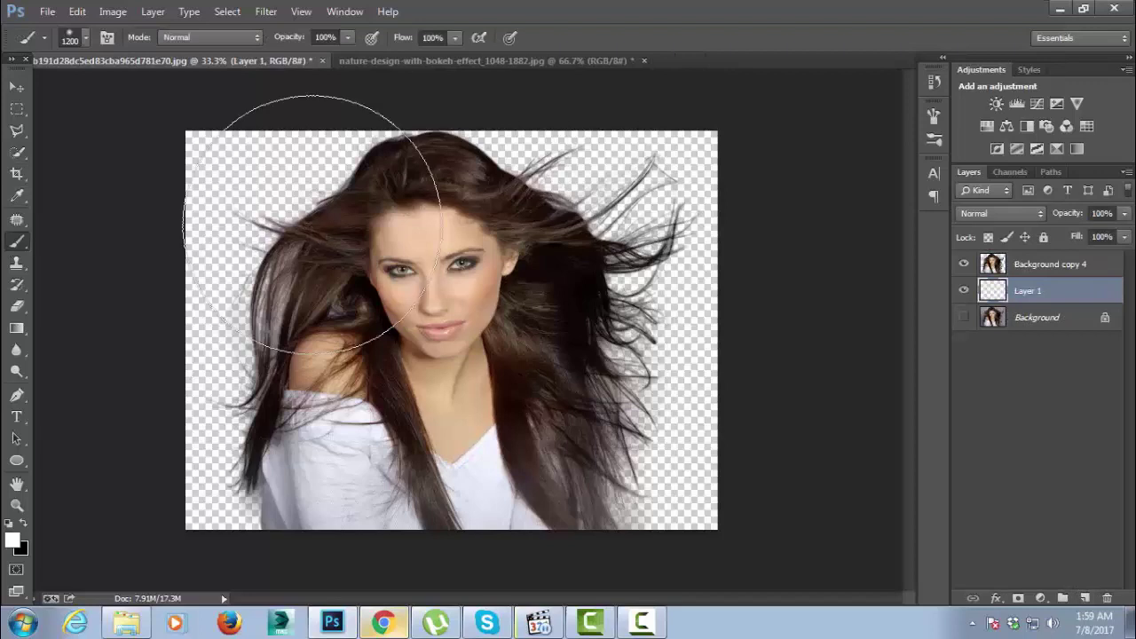
pyautogui.moveTo(373, 222)
pyautogui.mouseDown()
pyautogui.moveTo(989, 296)
pyautogui.moveTo(680, 451)
pyautogui.moveTo(248, 452)
pyautogui.moveTo(278, 381)
pyautogui.moveTo(167, 367)
pyautogui.mouseUp()
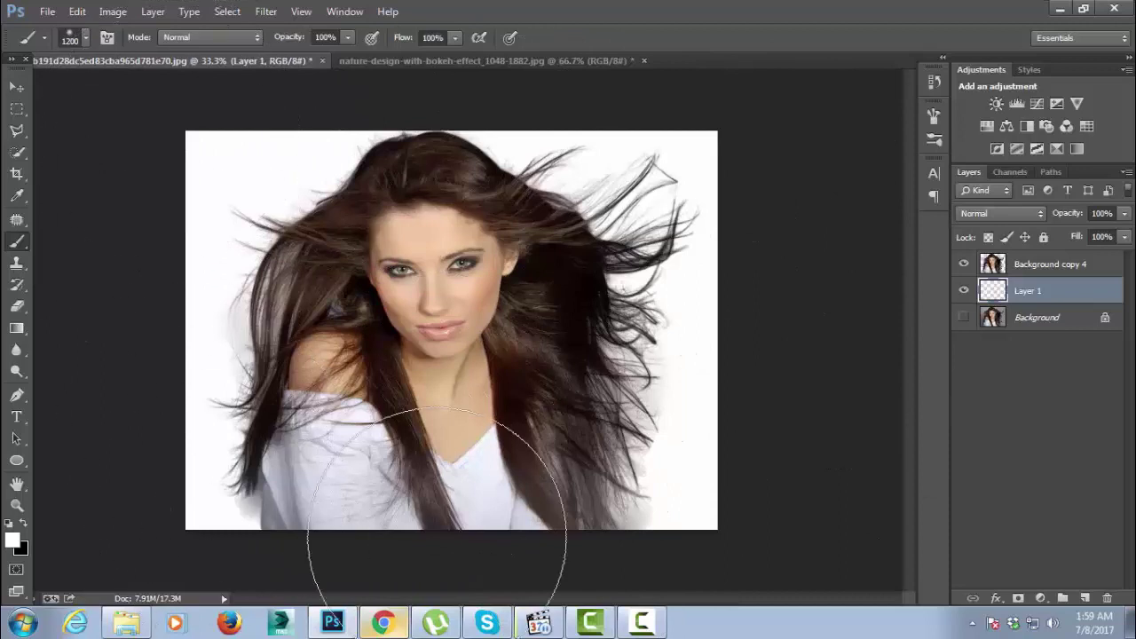
pyautogui.moveTo(436, 537)
pyautogui.mouseDown()
pyautogui.moveTo(426, 101)
pyautogui.moveTo(187, 94)
pyautogui.mouseUp()
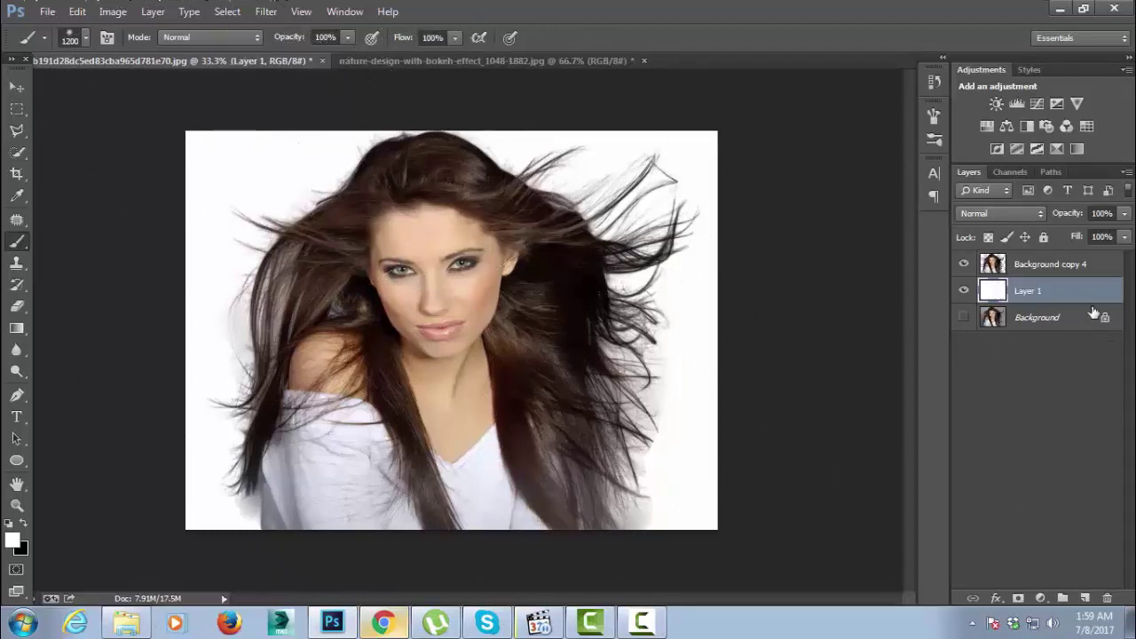
# Toggle Background copy 4 to check the hair edges against white, then delete Layer 1
pyautogui.click(962, 264)
pyautogui.click(962, 264)
pyautogui.click(963, 264)
pyautogui.click(962, 264)
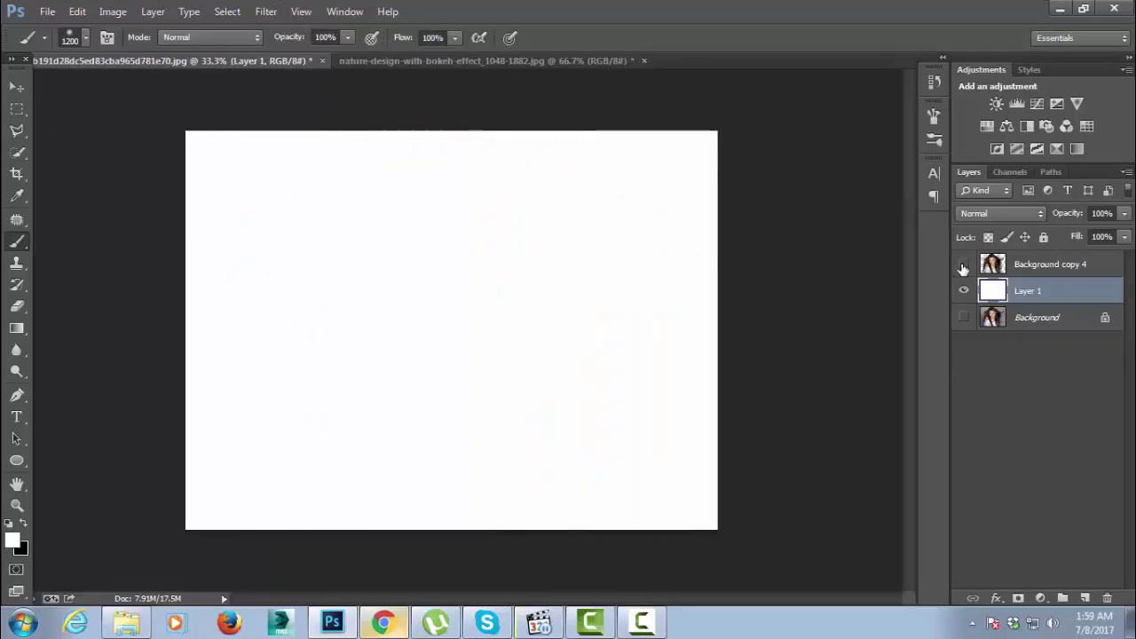
pyautogui.press('Delete')
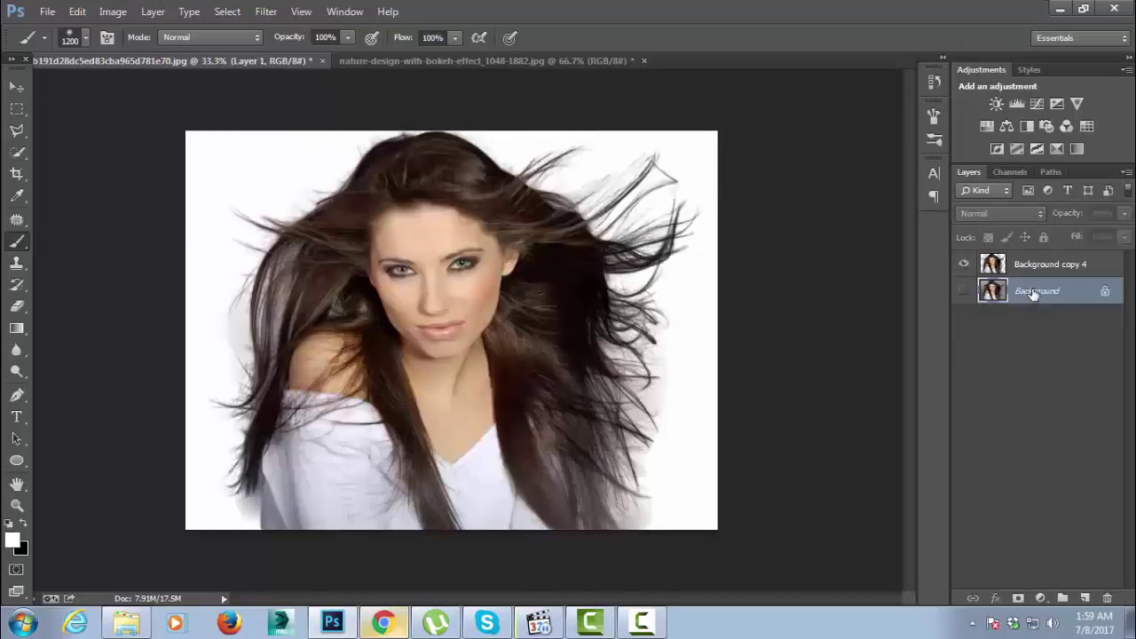